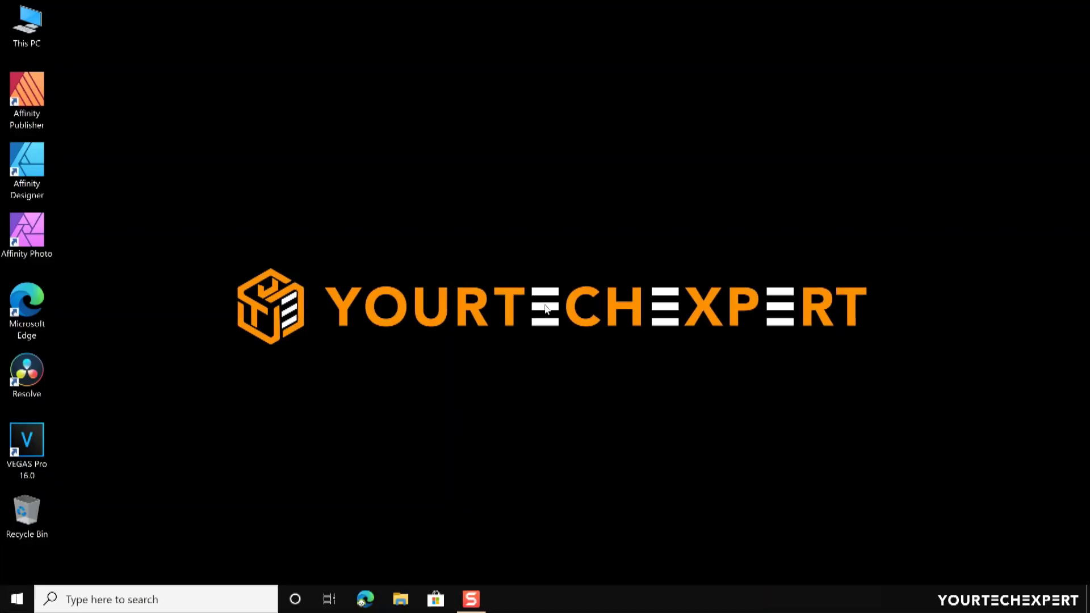
Step: Open Microsoft Edge and go to microsoft.com/software-download
double_click(23, 312)
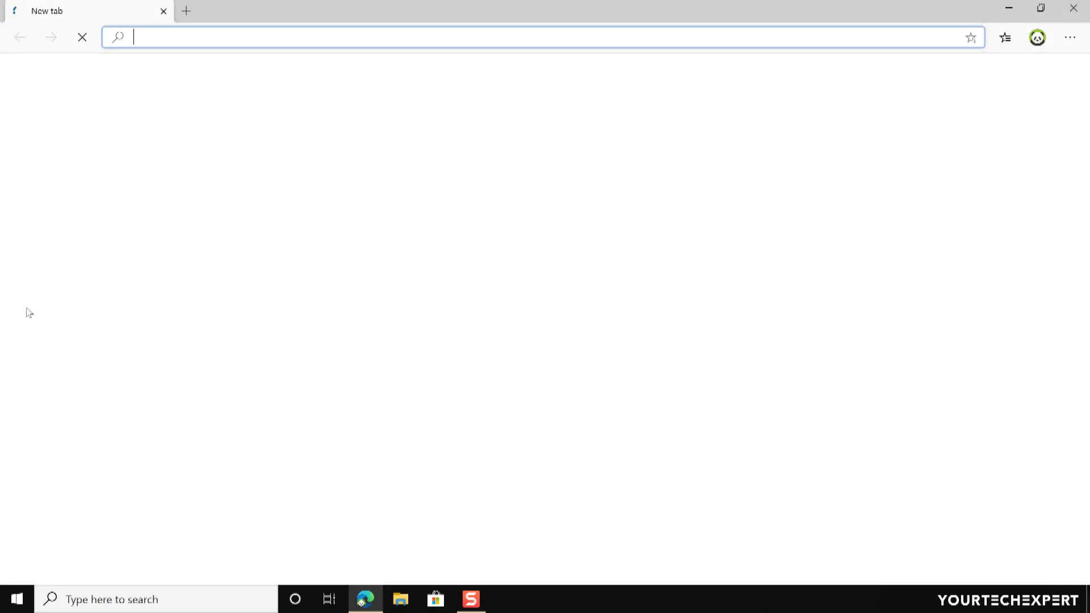
type("m")
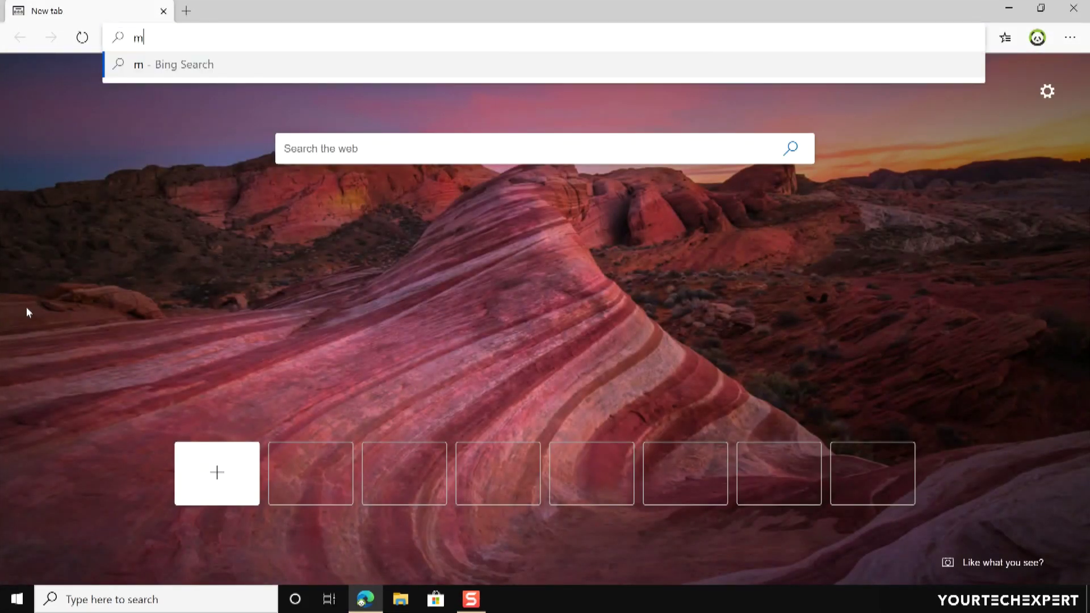
type("icrosoft")
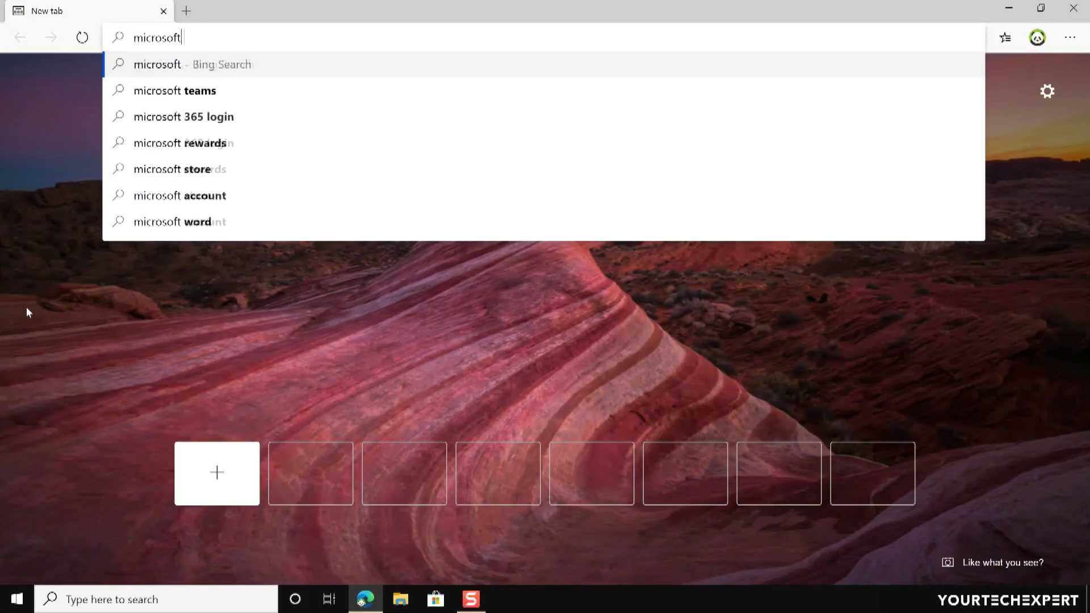
type(".com/soft")
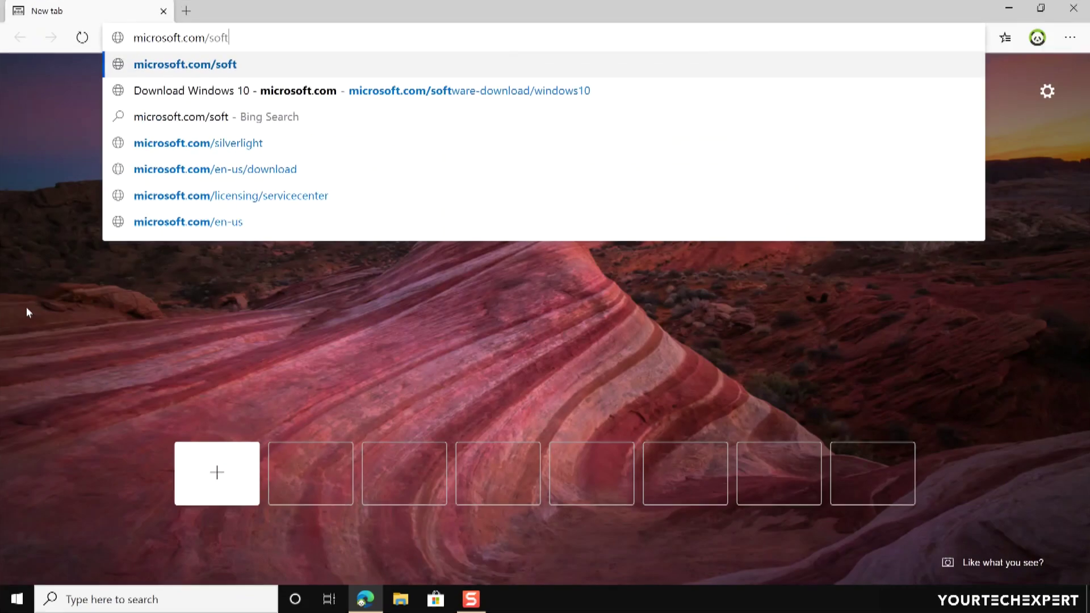
type("ware-download")
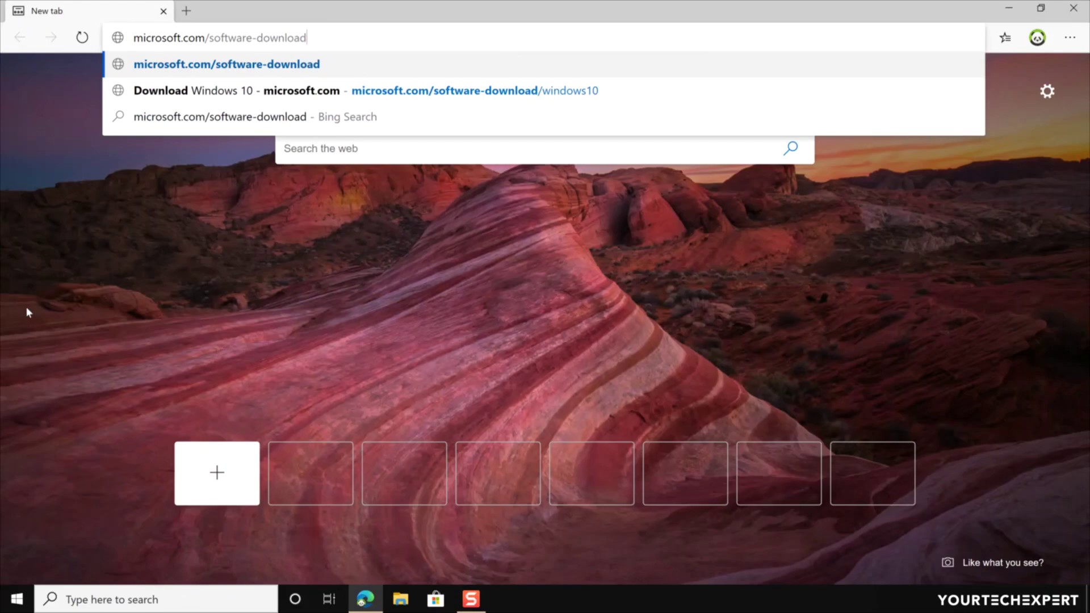
key("Return")
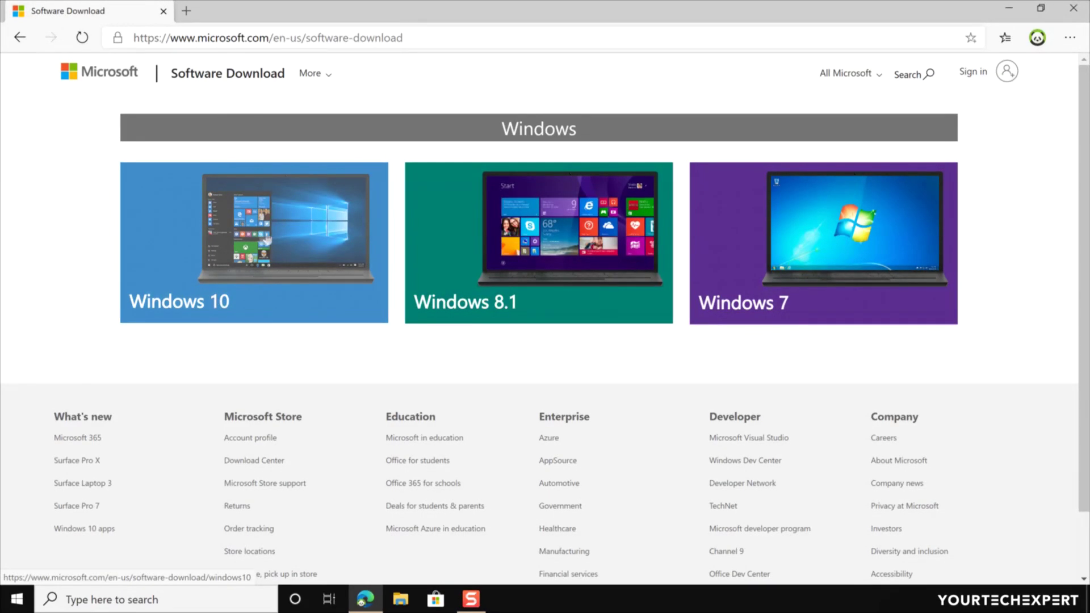
Step: Download the Windows 10 media creation tool, MediaCreationTool1909.exe, to the Desktop and close the browser
left_click(257, 240)
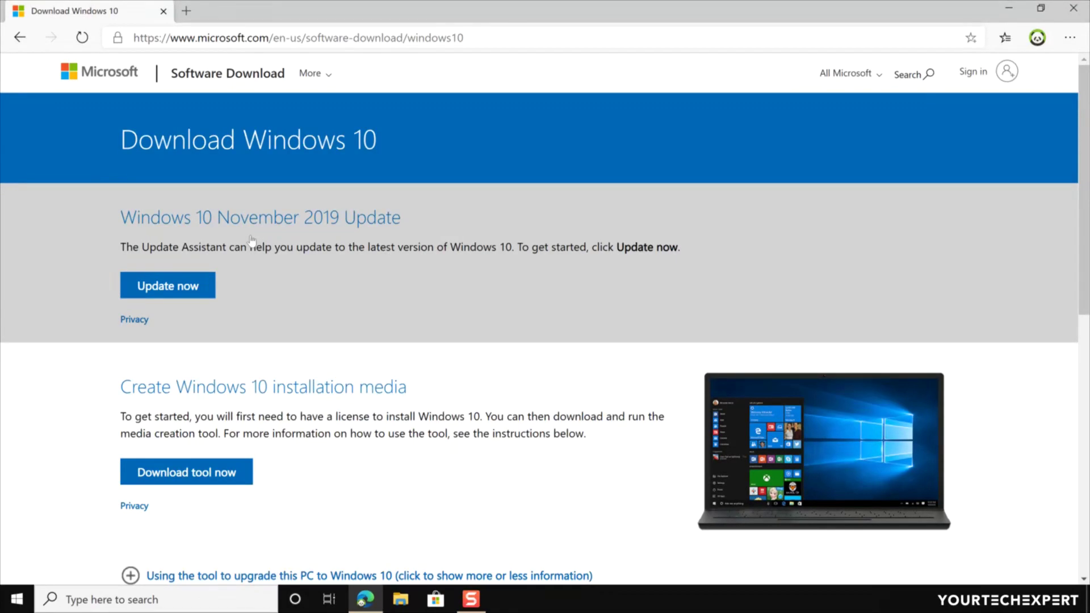
scroll(252, 240, "down", 5)
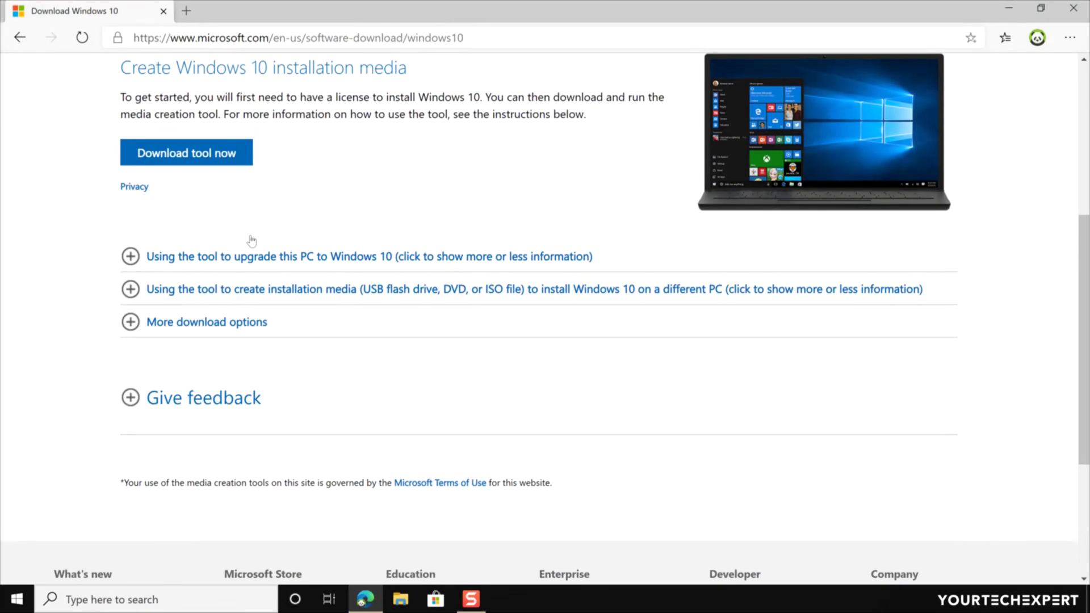
left_click(187, 157)
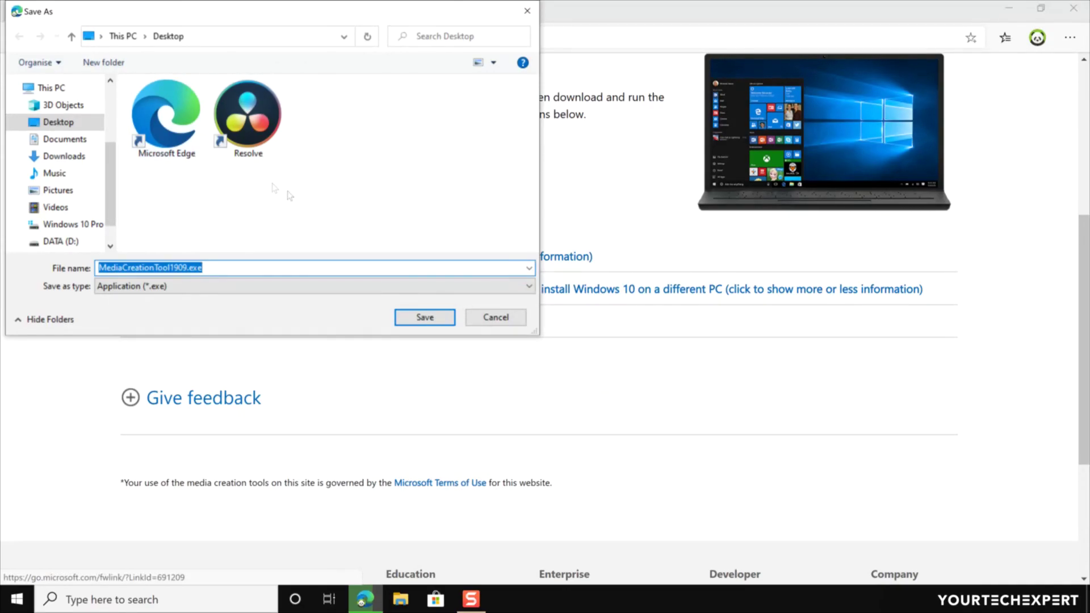
left_click(424, 316)
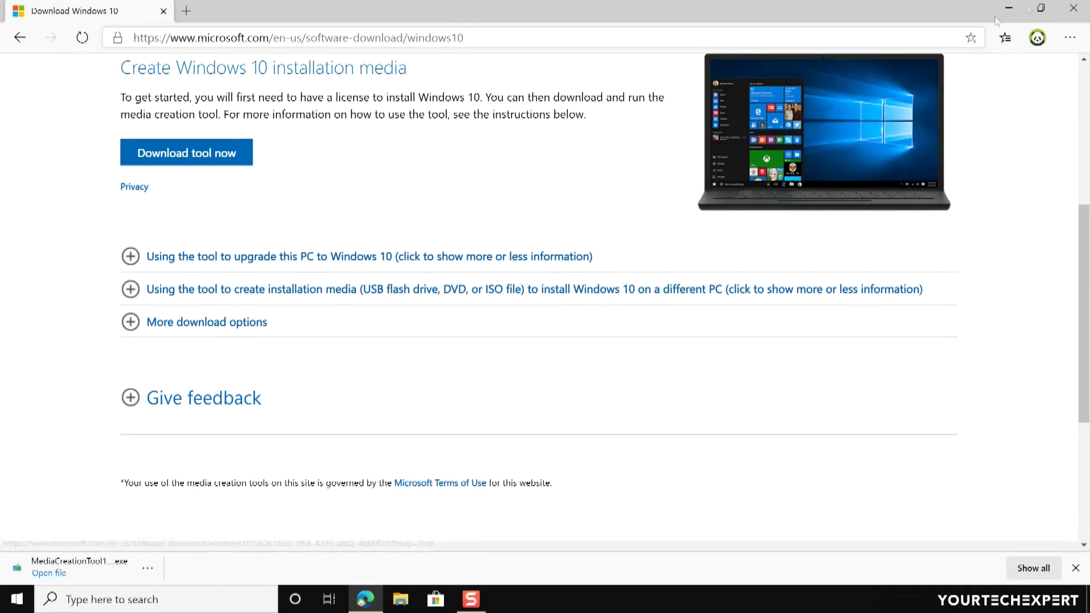
left_click(1075, 15)
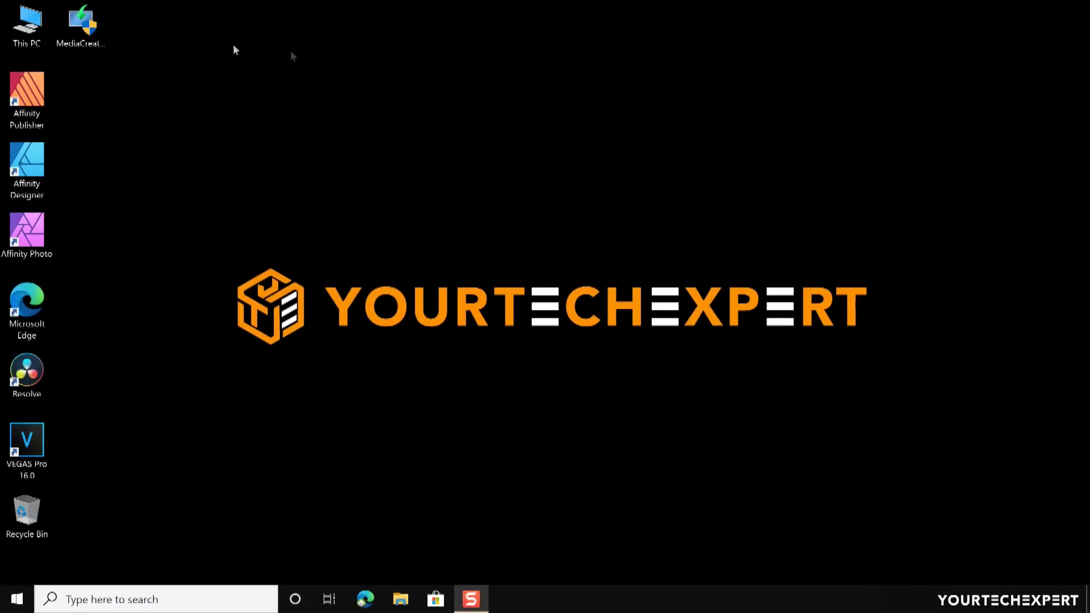
Step: Run MediaCreationTool1909.exe from the desktop, accepting its licence terms and choosing to create installation media for another PC
left_click(88, 35)
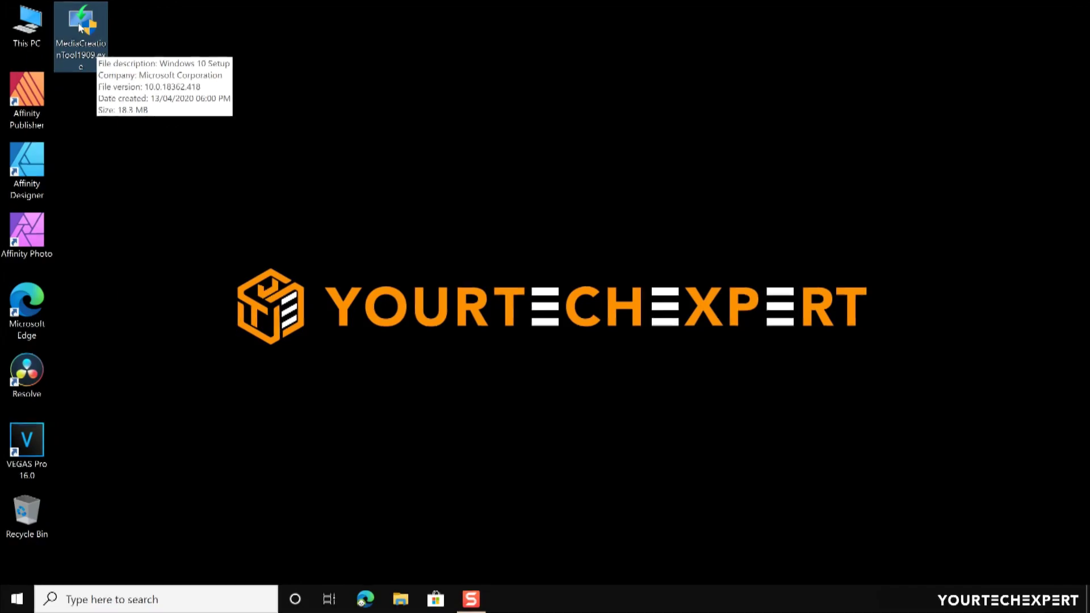
double_click(81, 27)
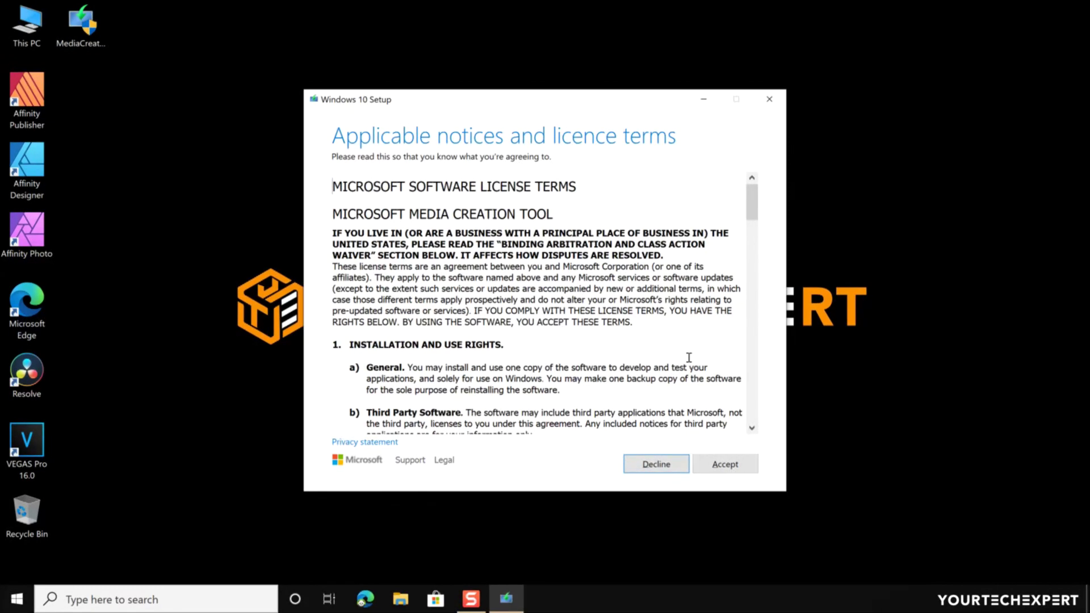
scroll(689, 358, "down", 3)
scroll(689, 358, "down", 15)
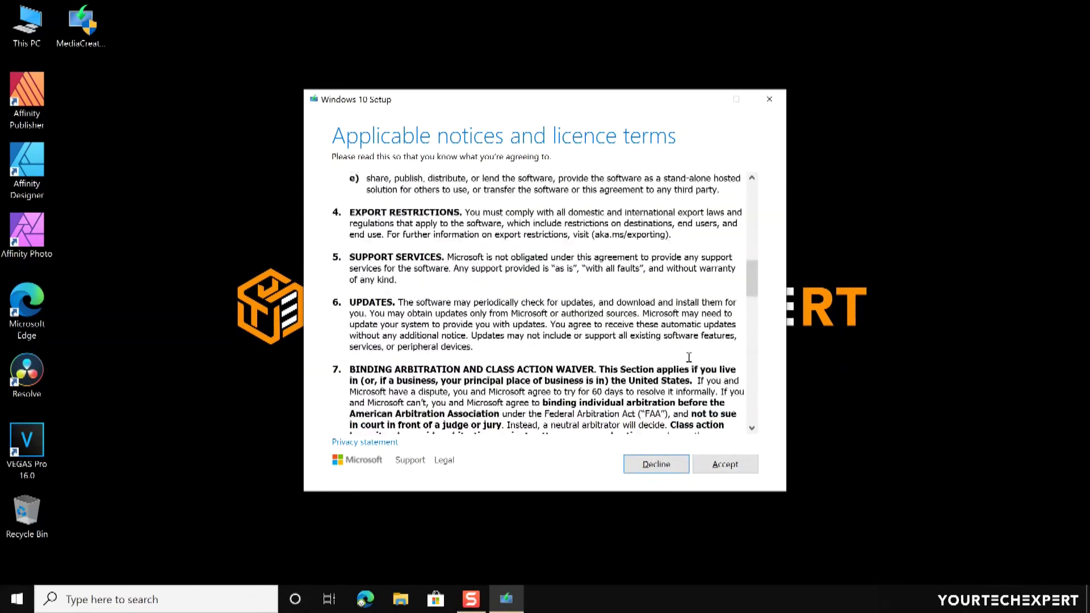
scroll(689, 358, "down", 15)
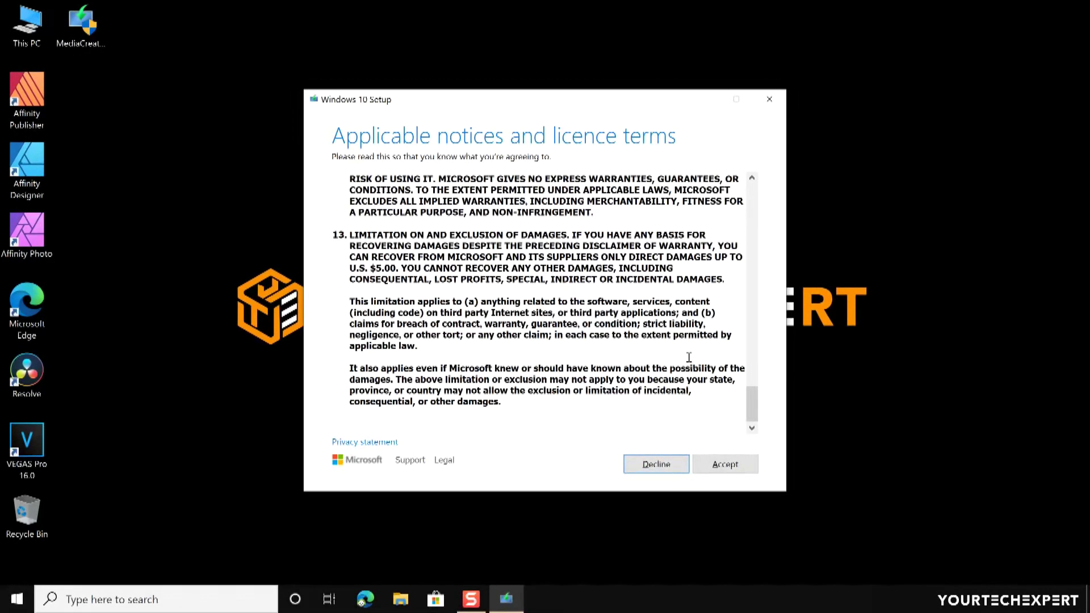
left_click(726, 466)
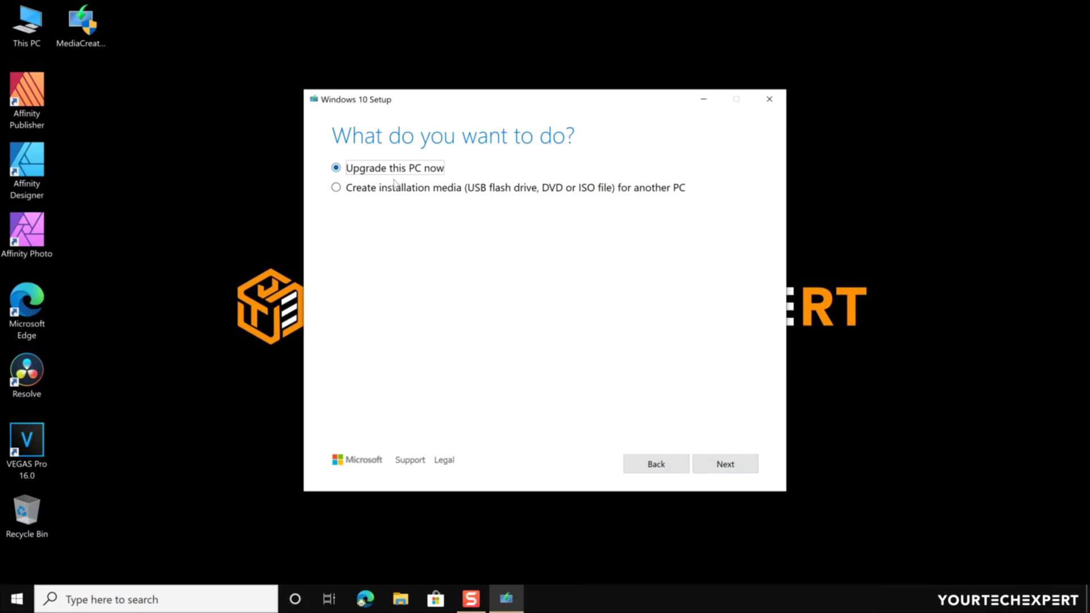
left_click(396, 189)
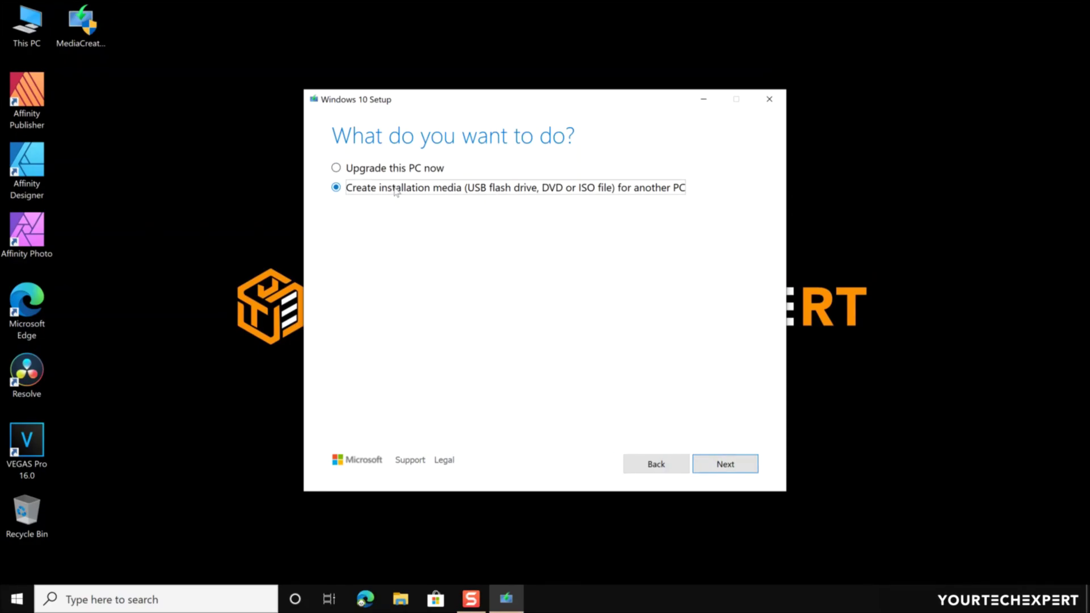
left_click(724, 463)
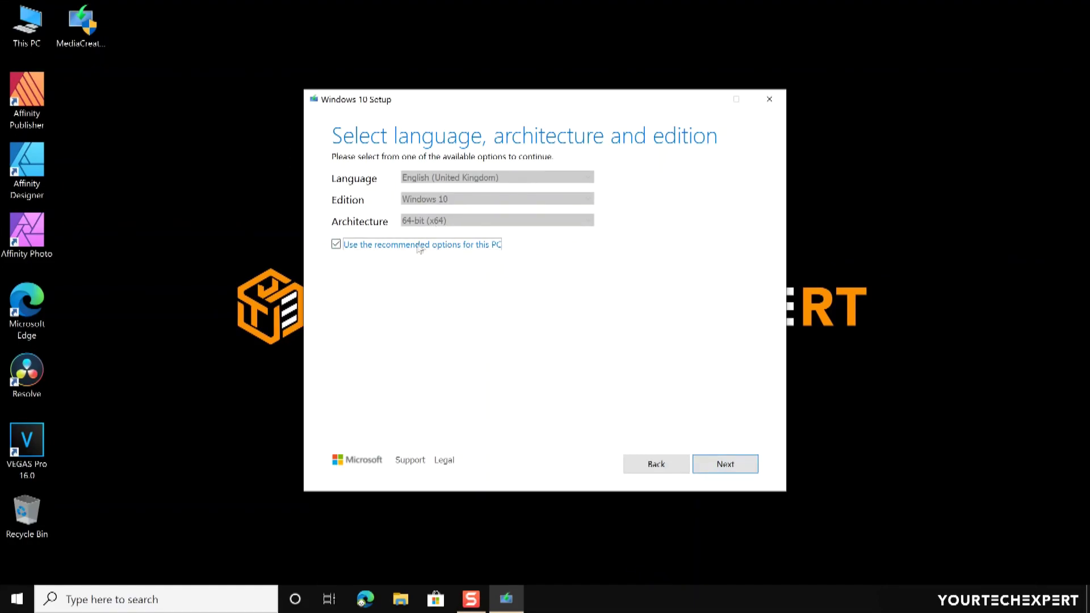
Step: Turn off the recommended options to review the language, edition and architecture choices, and turn them back on
left_click(336, 247)
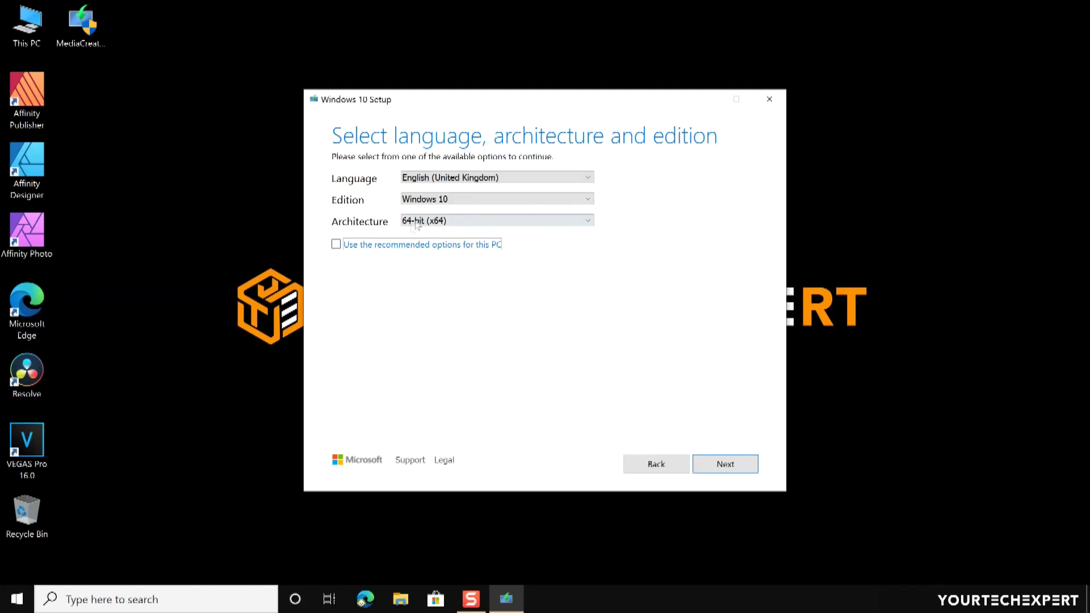
left_click(448, 178)
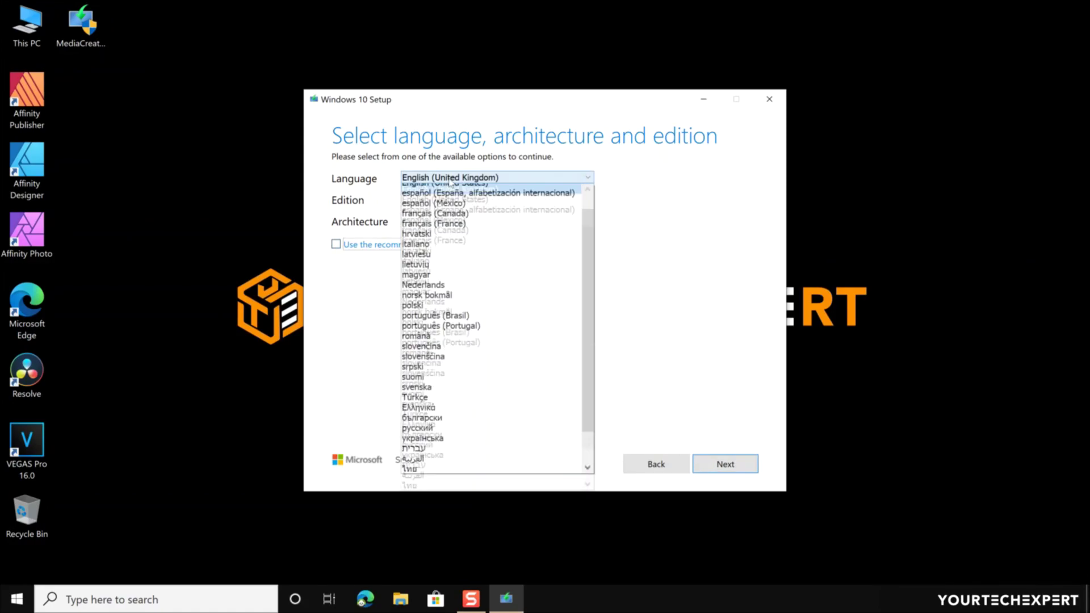
left_click(449, 180)
left_click(449, 199)
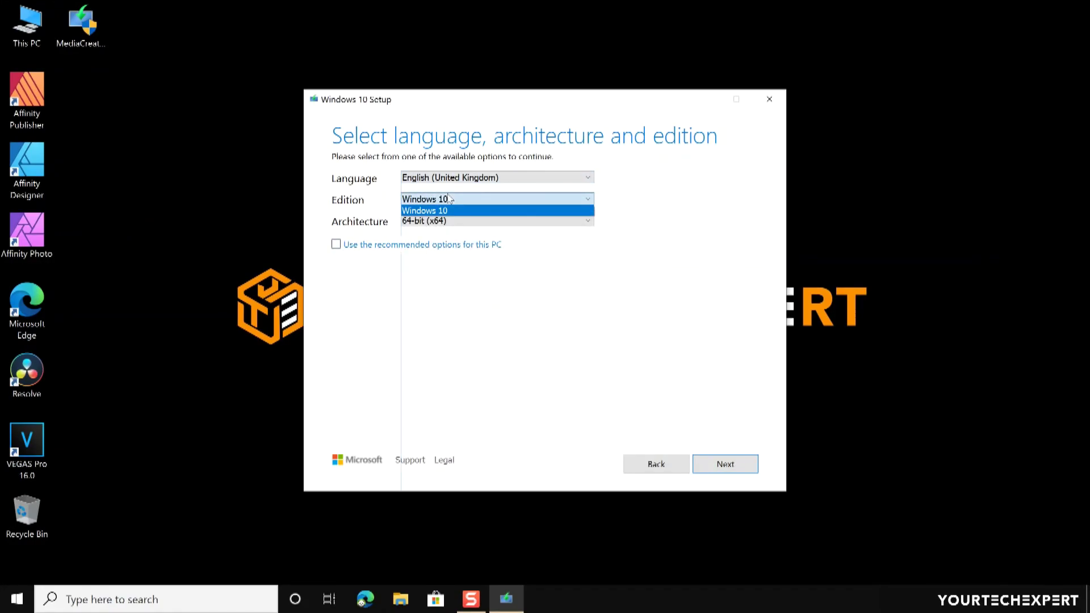
left_click(450, 199)
left_click(458, 222)
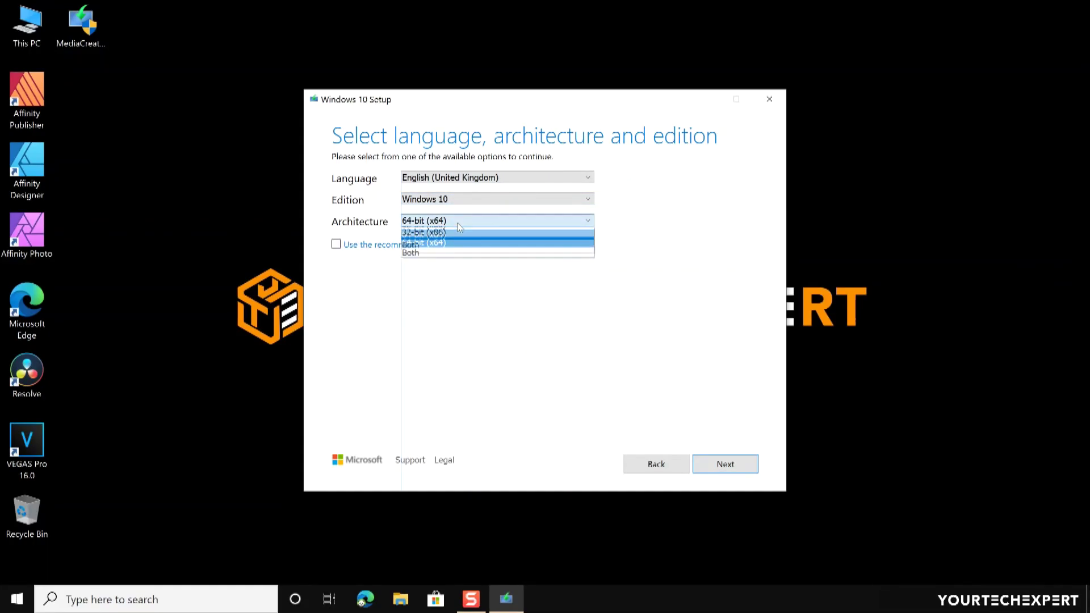
left_click(427, 242)
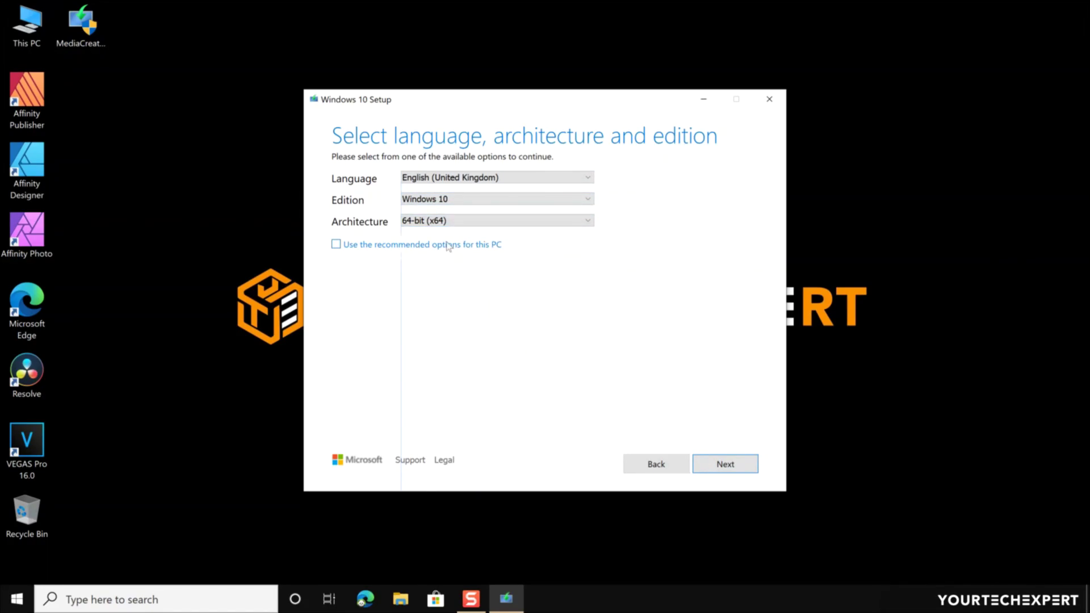
left_click(337, 246)
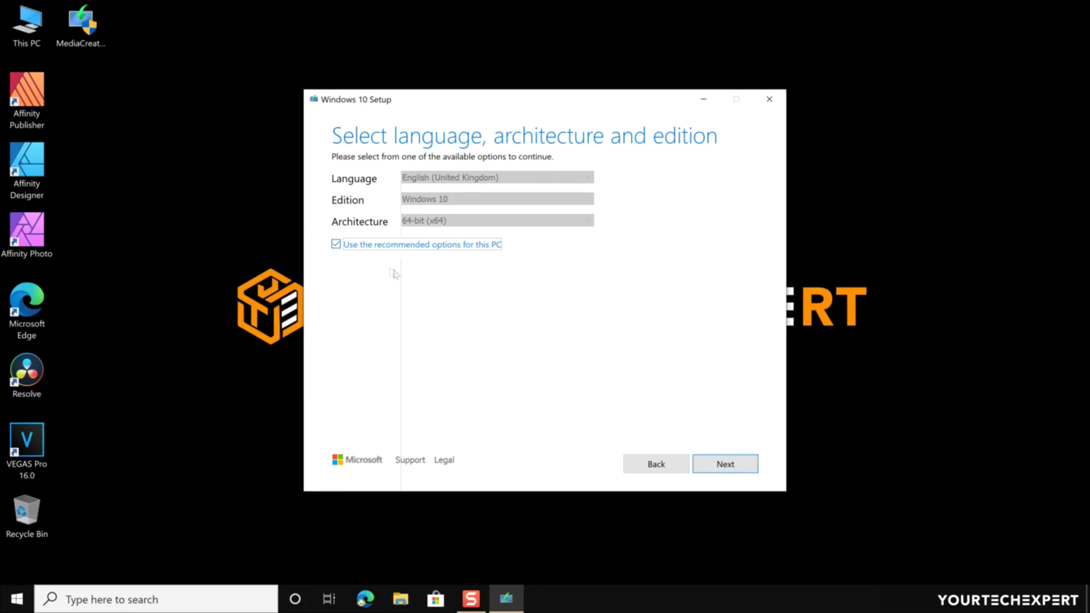
Step: Create the Windows 10 installation media on the USB flash drive F: (ESD-USB) with the recommended options and finish the setup
left_click(724, 466)
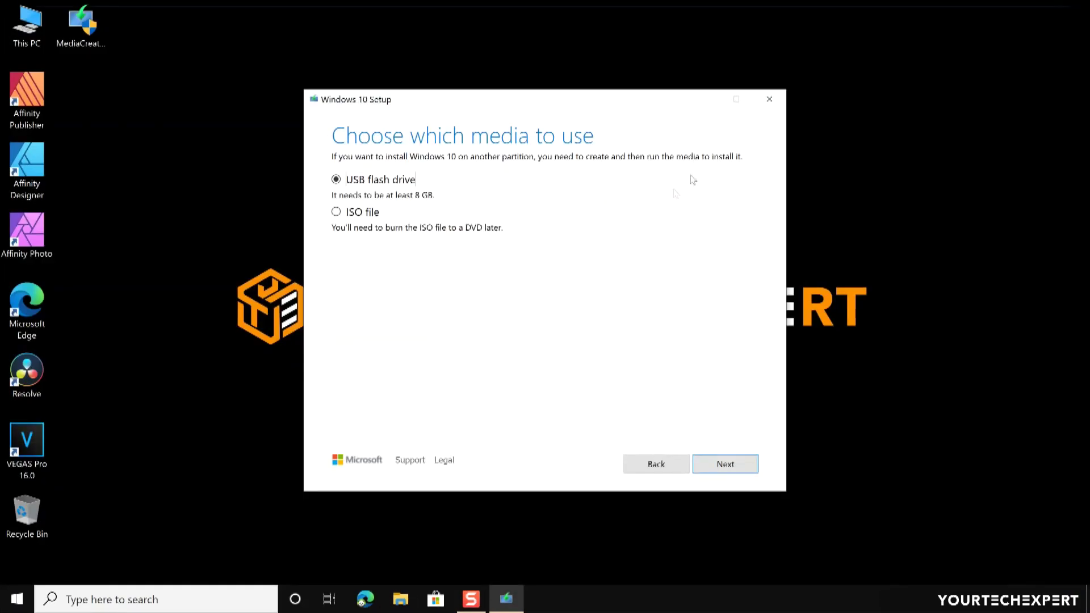
left_click(732, 466)
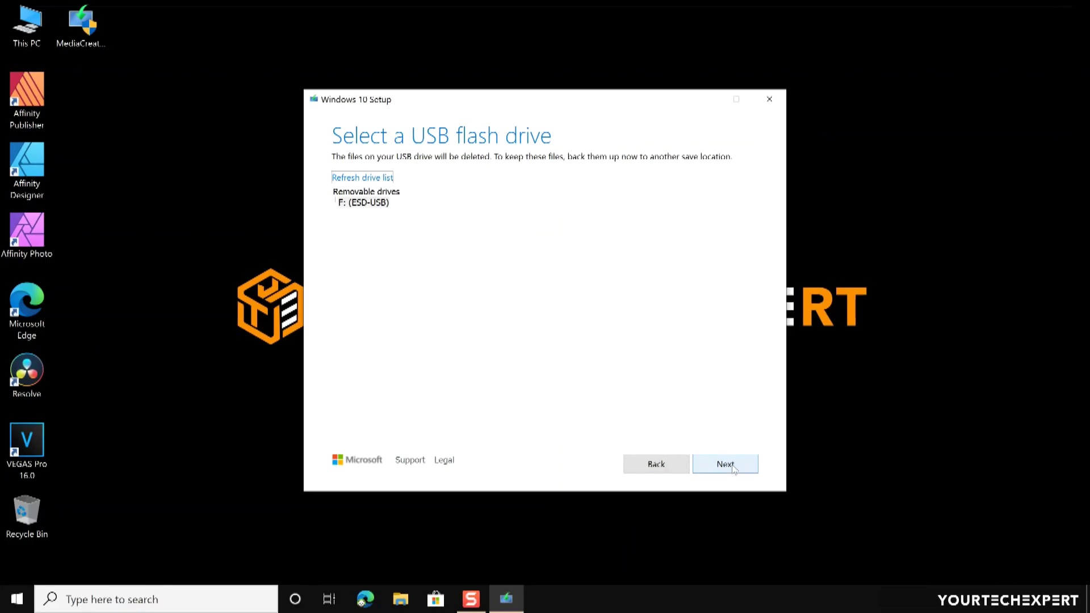
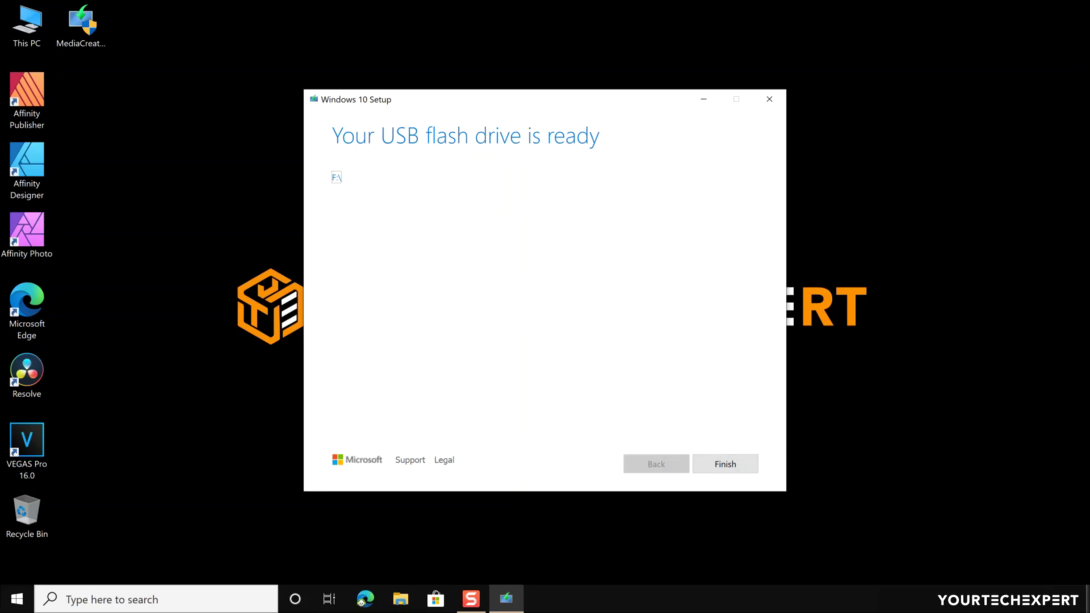
left_click(723, 467)
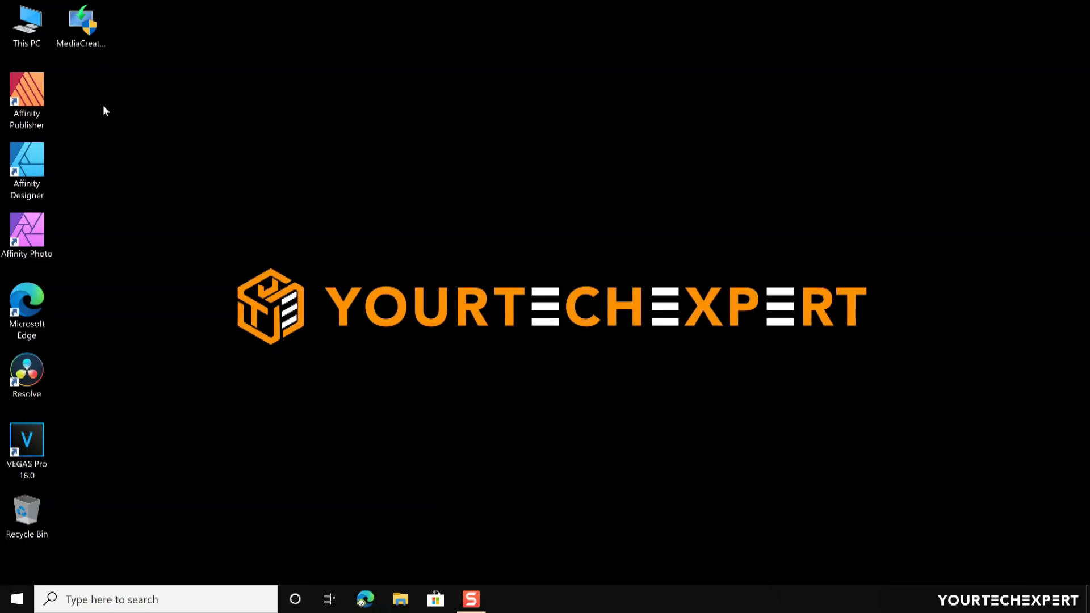
Step: Open the ESD-USB (F:) drive from This PC to examine its installation files, and close the window
double_click(29, 28)
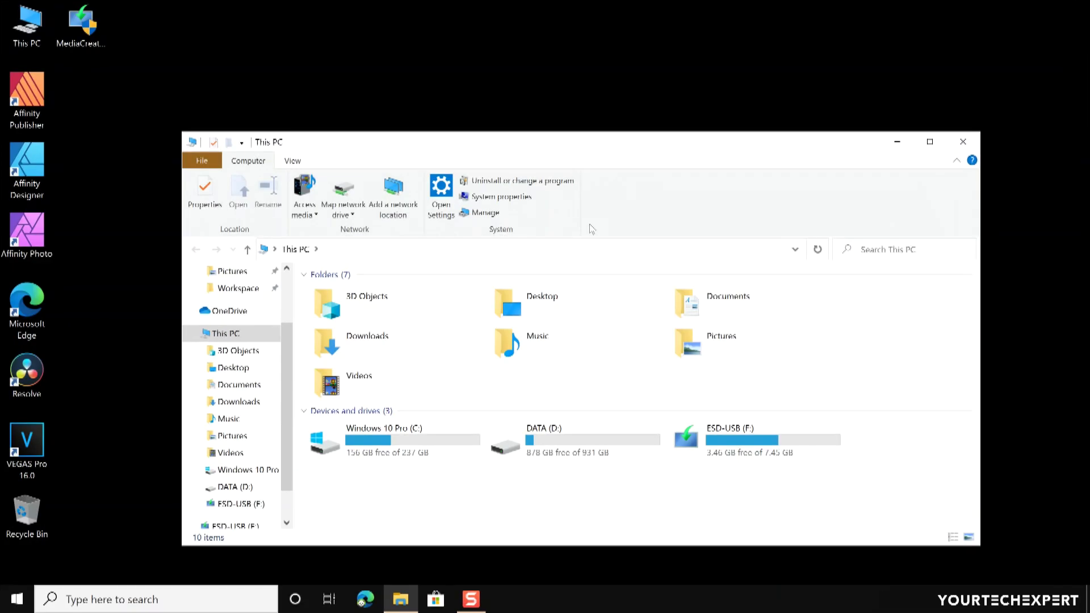
left_click(793, 440)
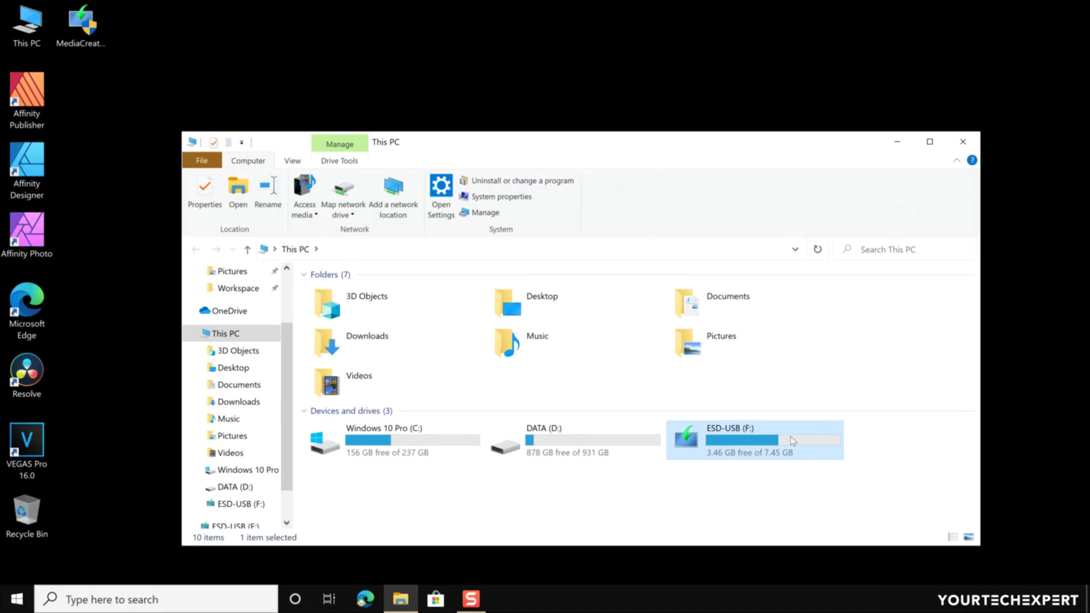
double_click(792, 440)
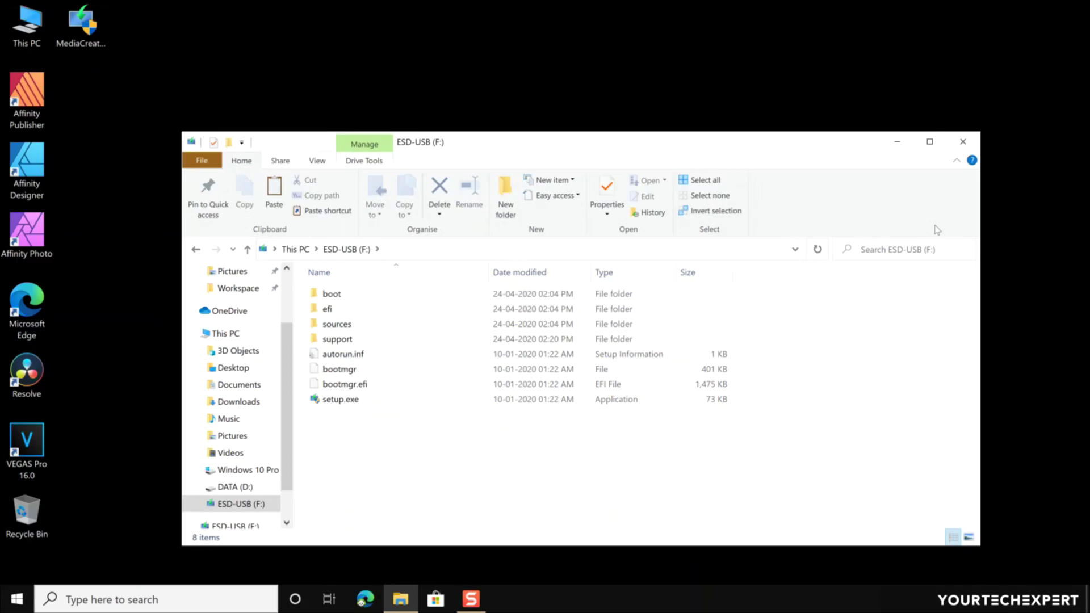
left_click(963, 141)
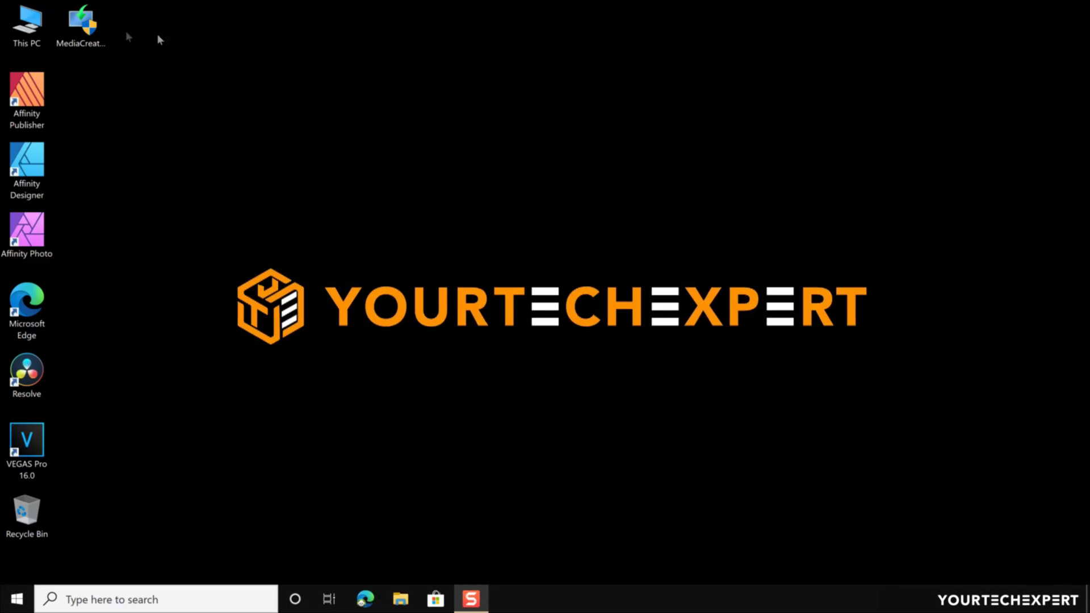
Step: Restart the media creation tool, accept the licence terms and select creating installation media for another PC again
double_click(81, 24)
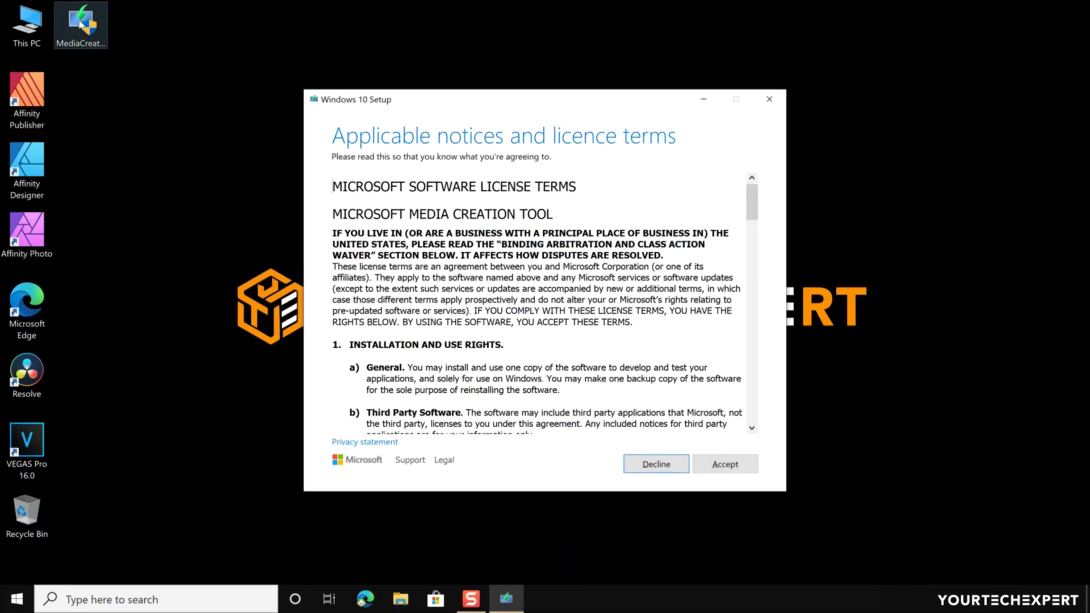
scroll(689, 356, "down", 20)
scroll(688, 357, "down", 10)
left_click(725, 464)
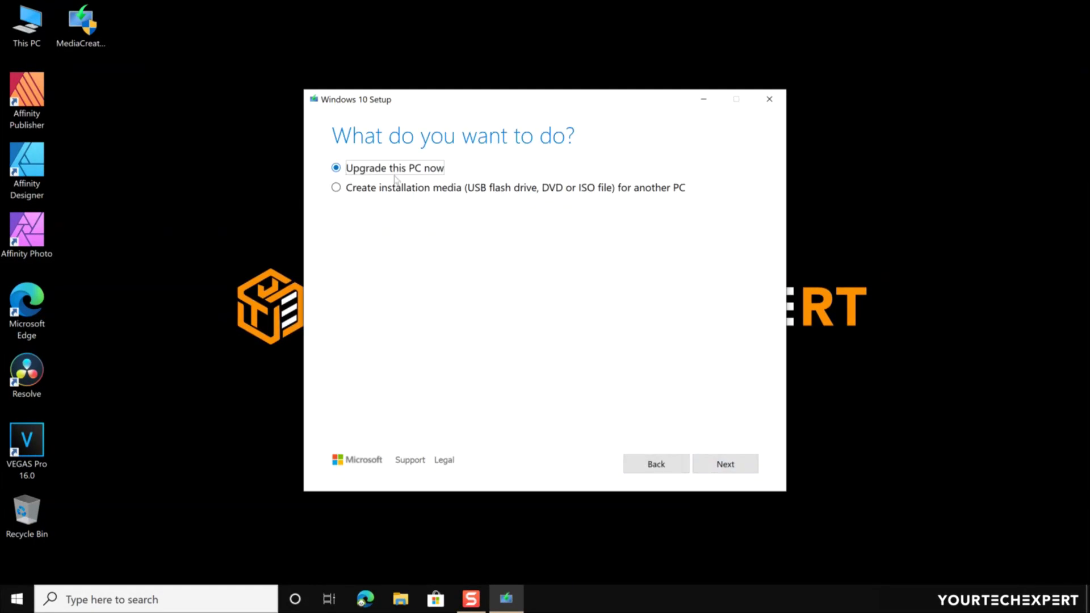
left_click(432, 188)
left_click(725, 465)
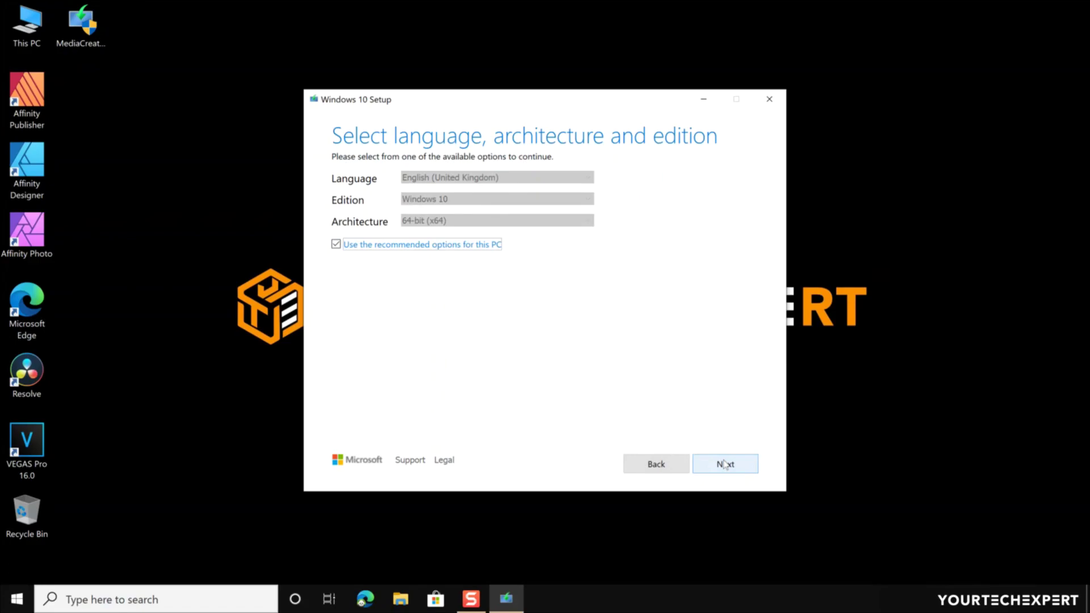
Step: Keep the recommended language, edition and architecture options and choose ISO file as the installation media
left_click(335, 244)
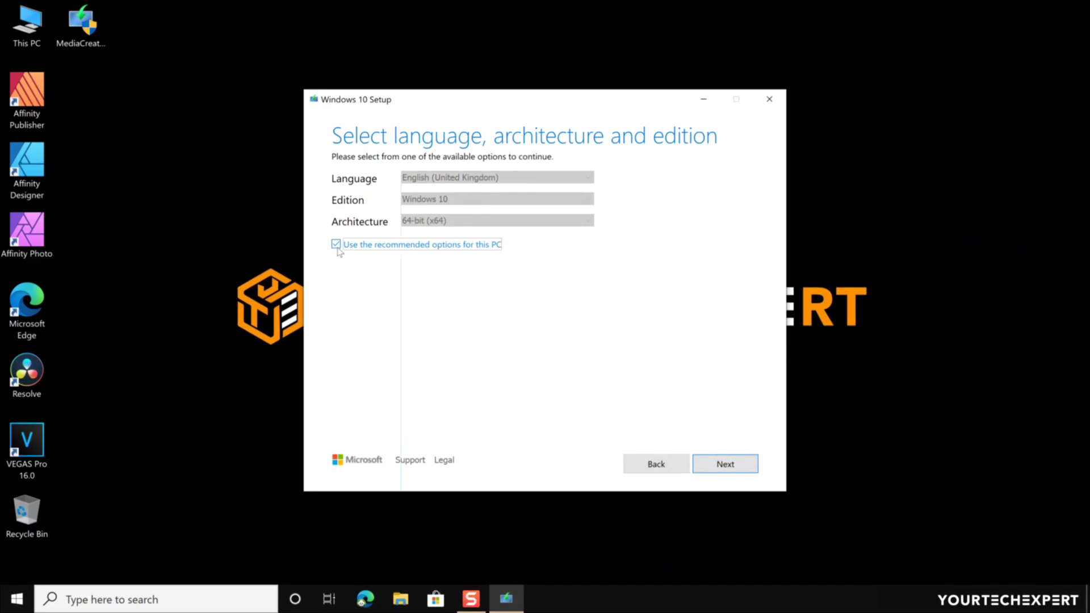
left_click(725, 464)
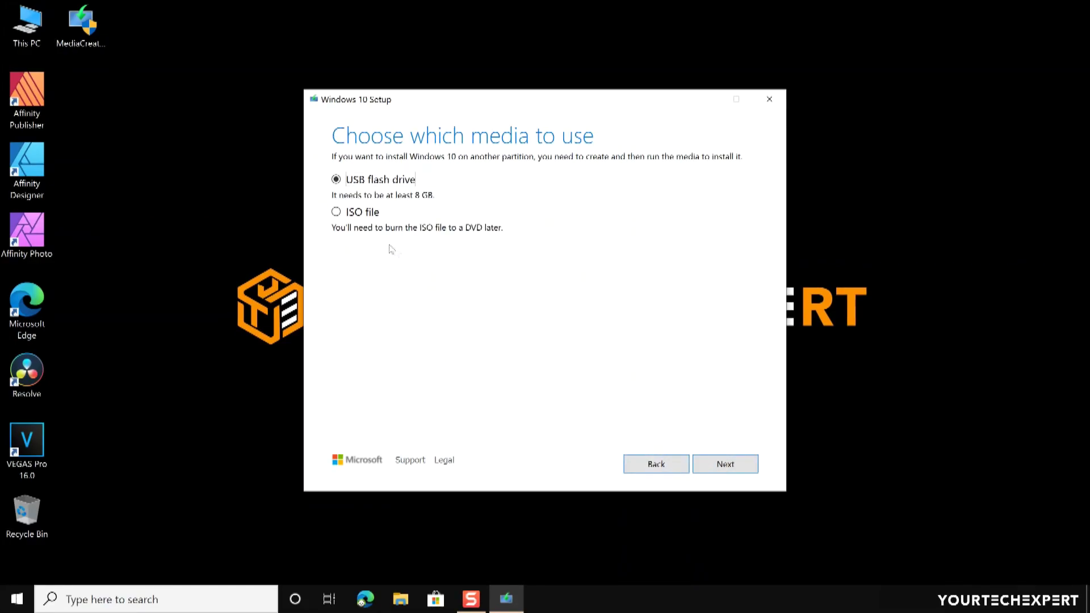
left_click(337, 212)
left_click(718, 465)
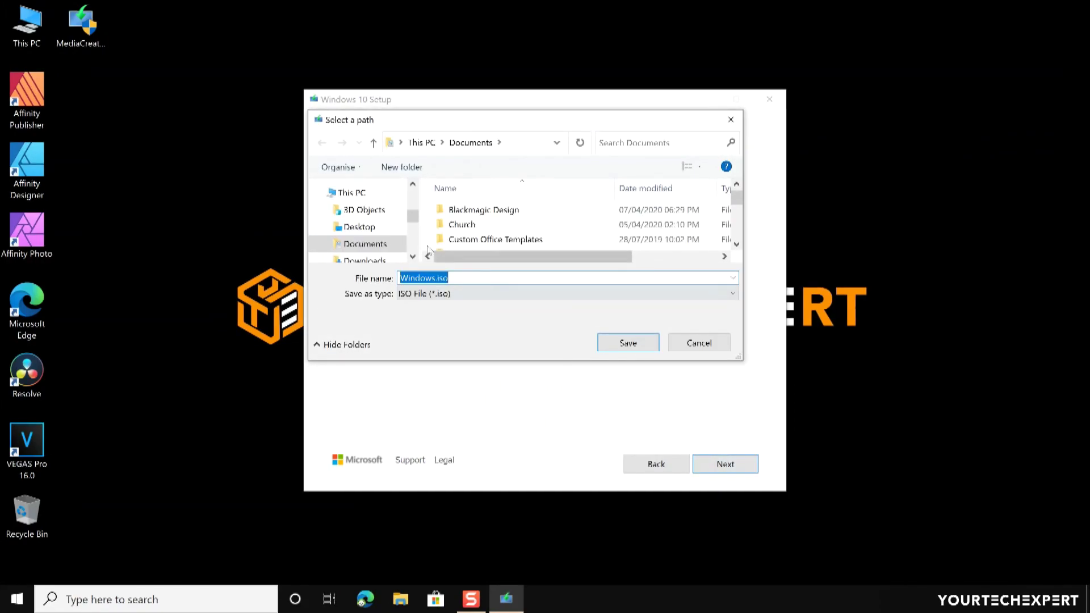
Step: Save the ISO file as Windows.iso on the Desktop and finish the setup without burning it to a DVD
left_click(364, 230)
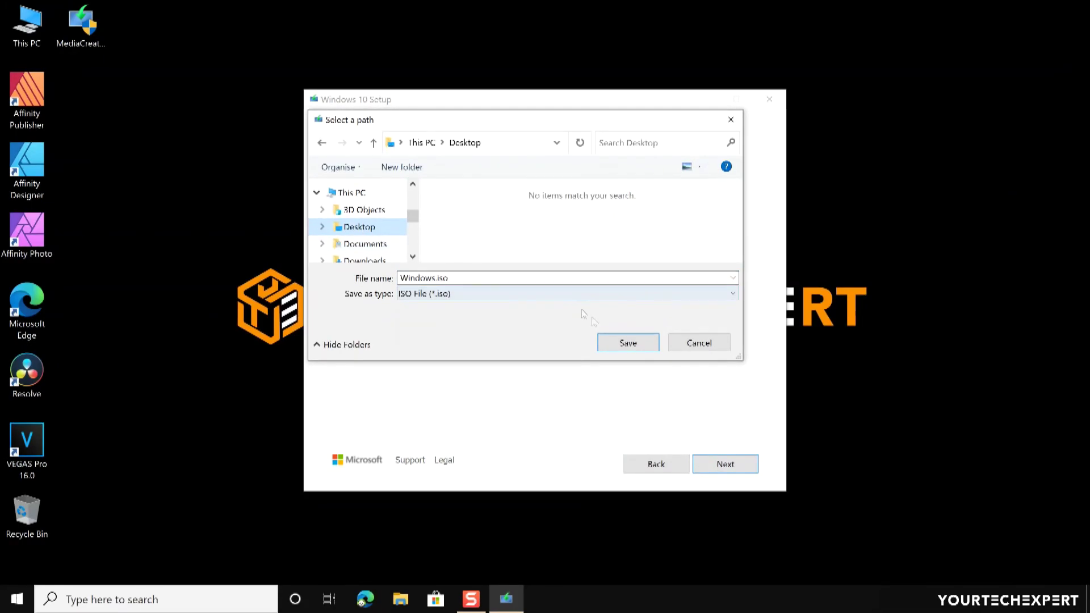
left_click(629, 343)
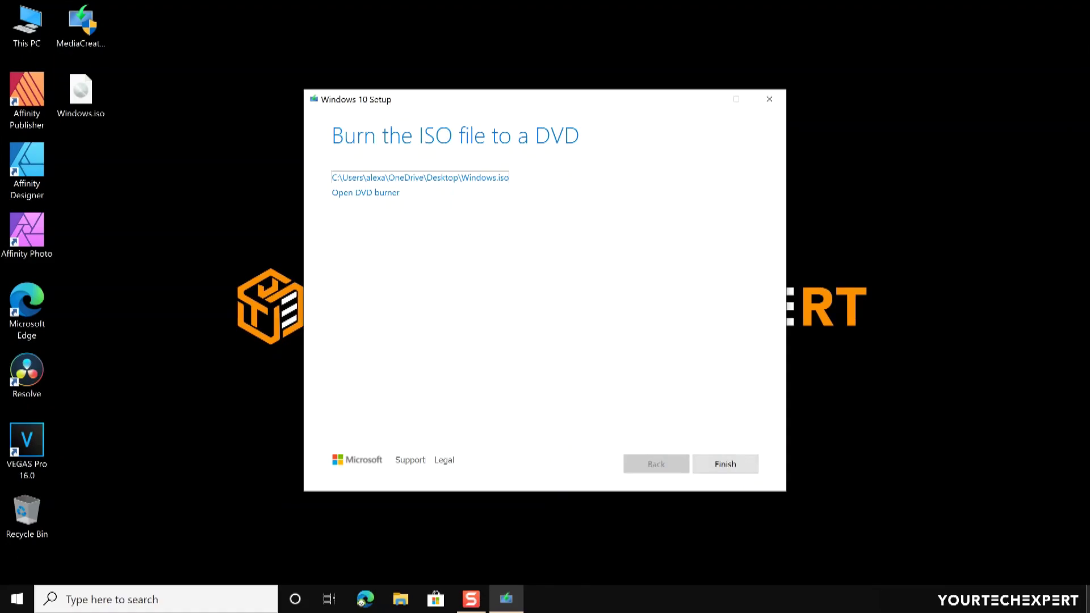
left_click(723, 465)
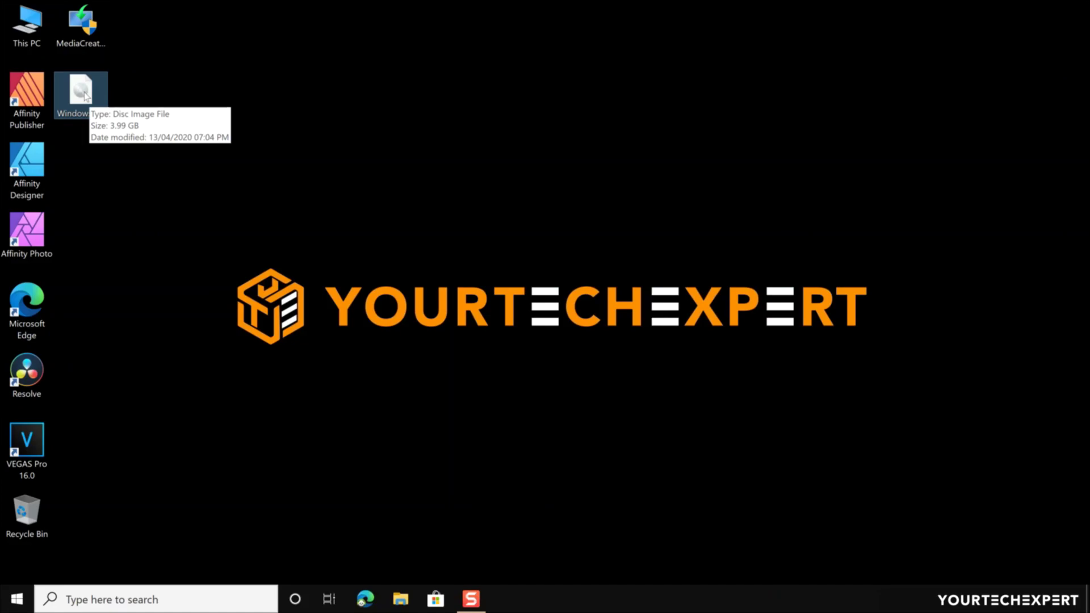
Step: Open the properties of the Windows.iso file on the desktop
right_click(85, 94)
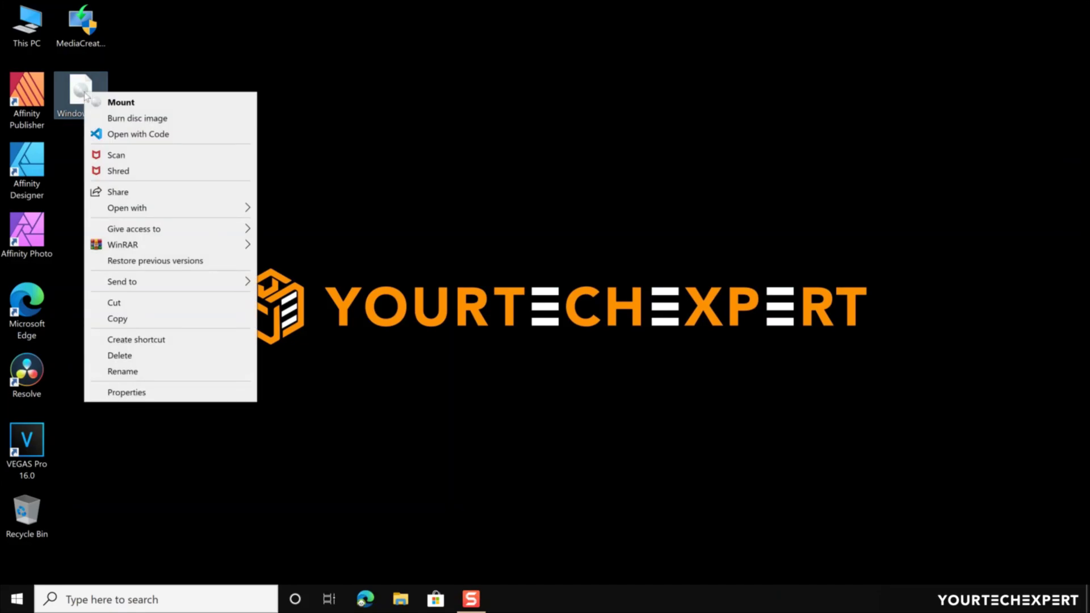
left_click(157, 394)
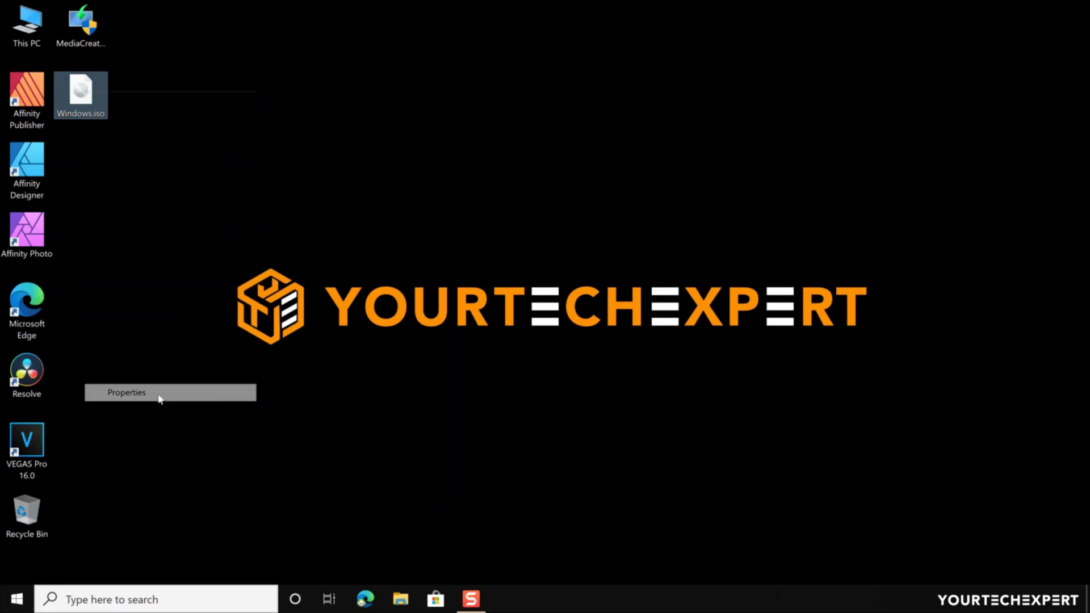